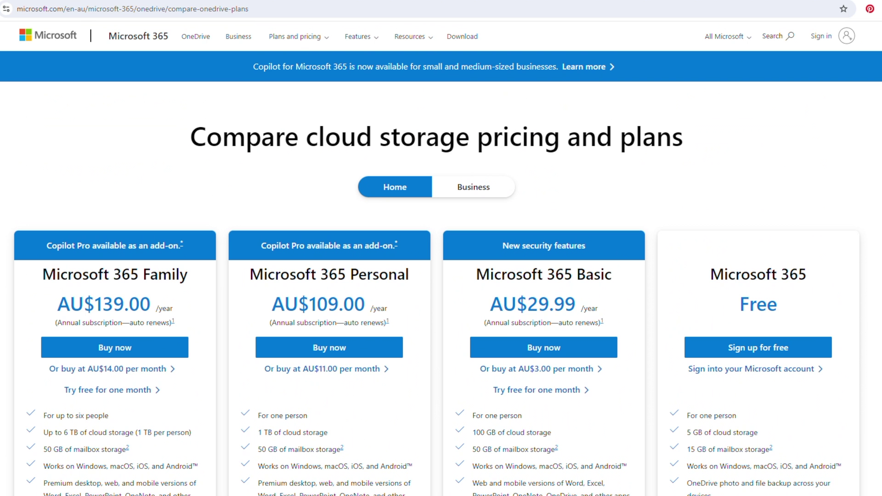
scroll(441, 258, down, 1)
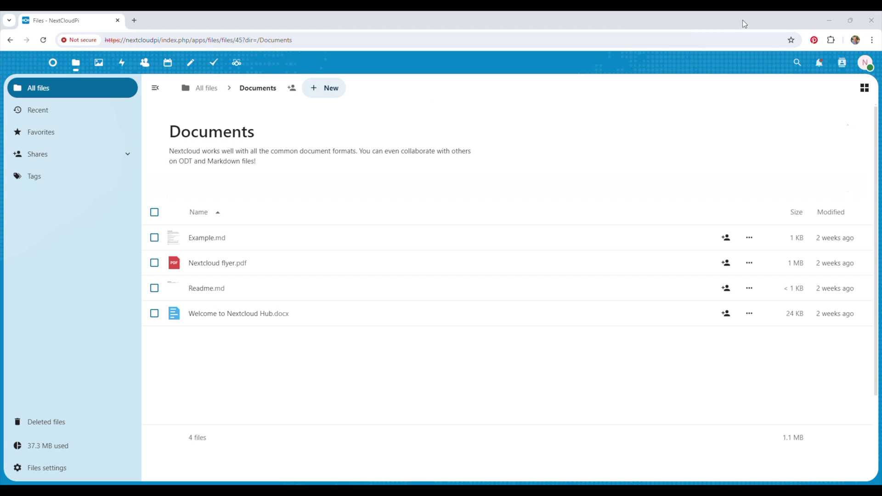
click(742, 20)
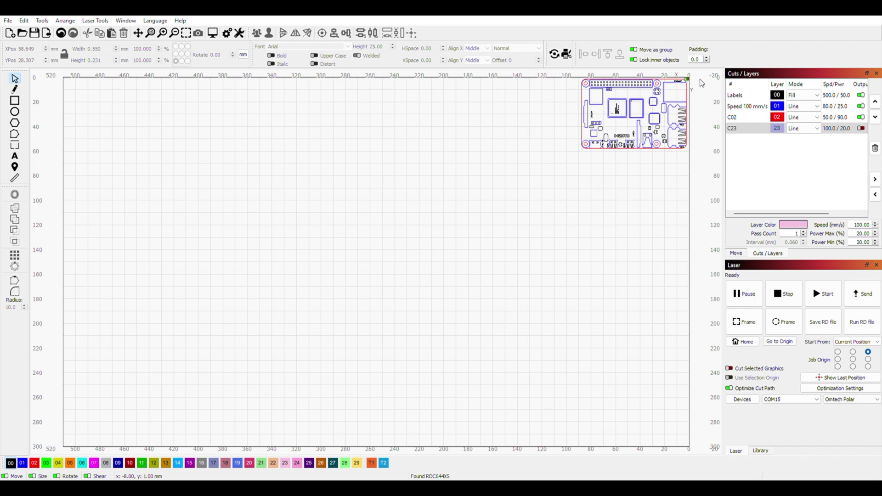
Step: Switch to LightBurn and show the laser's Move controls for the circuit board design
scroll(702, 83, up, 4)
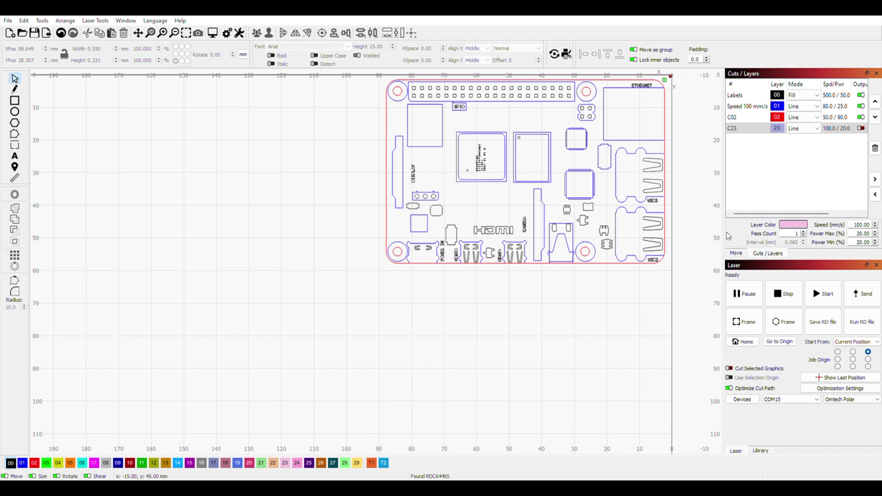
click(735, 253)
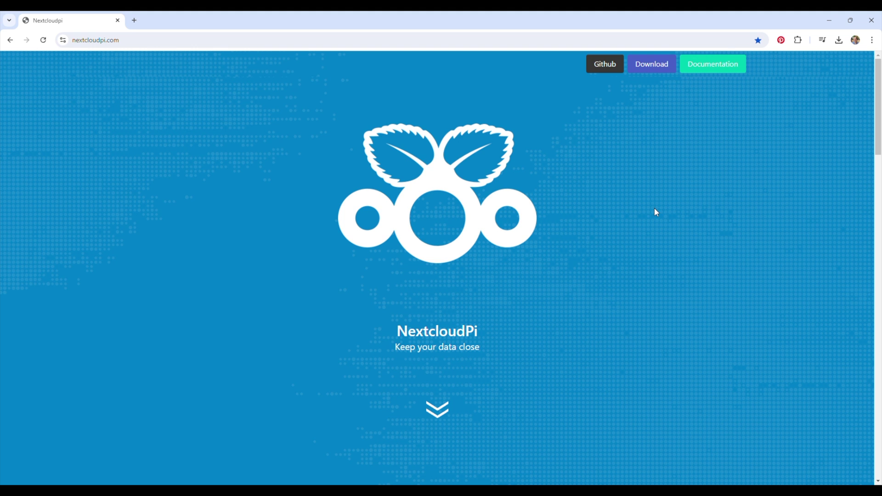
Step: Review the supported systems and Debian installation section on nextcloudpi.com and the v1.54.3 release details on GitHub
scroll(657, 212, down, 20)
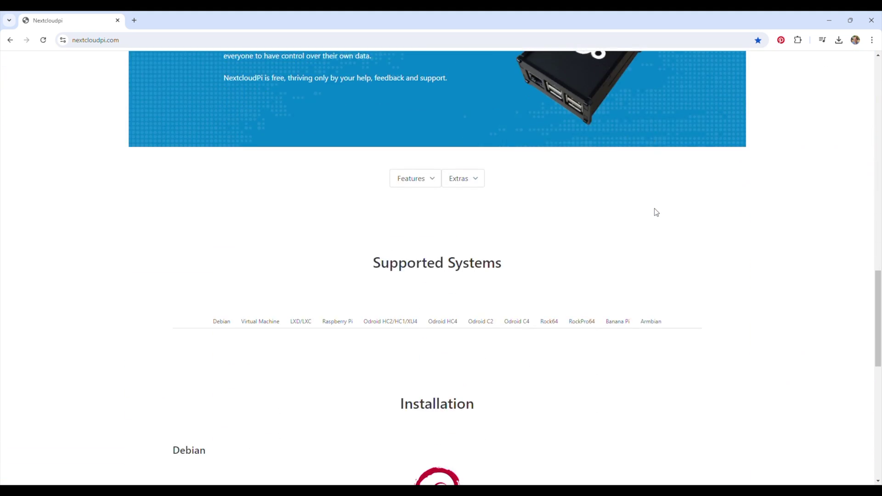
scroll(657, 213, down, 4)
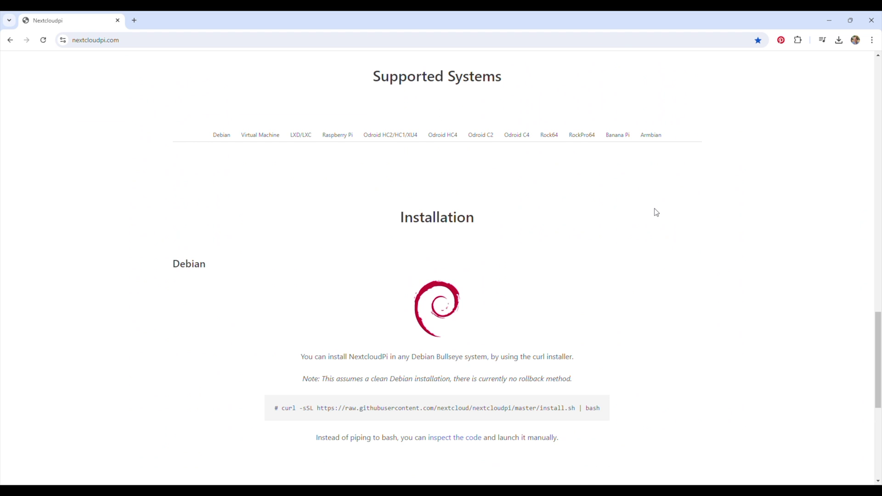
scroll(657, 213, down, 1)
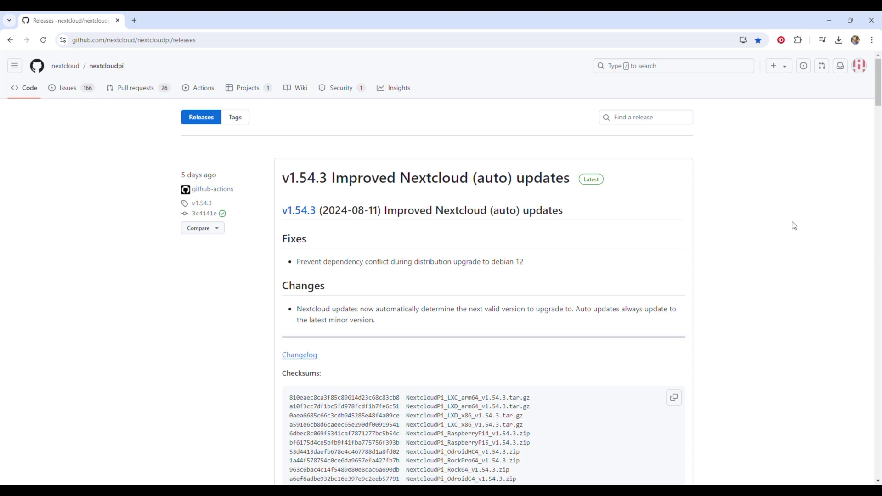
scroll(793, 224, down, 8)
scroll(794, 226, down, 2)
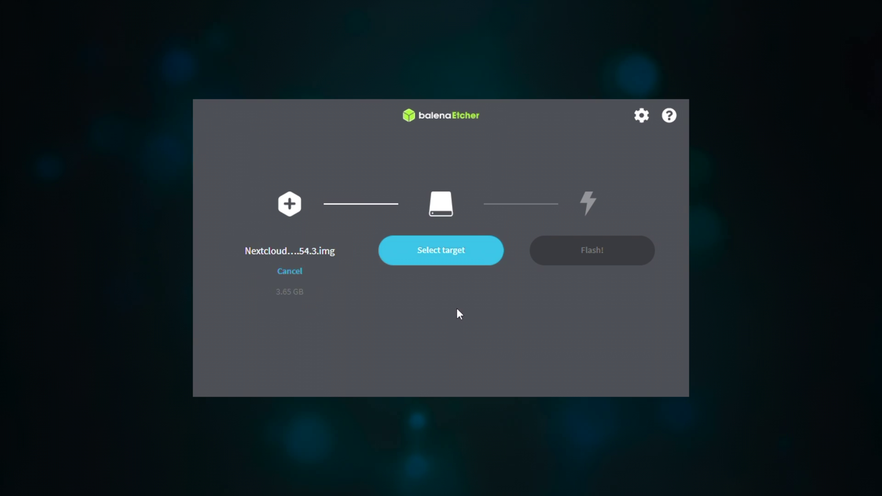
Step: Switch to balenaEtcher and flash the Nextcloud image to the 512 GB Lexar drive, approving the large-drive erase
click(420, 253)
click(329, 230)
click(519, 366)
click(584, 256)
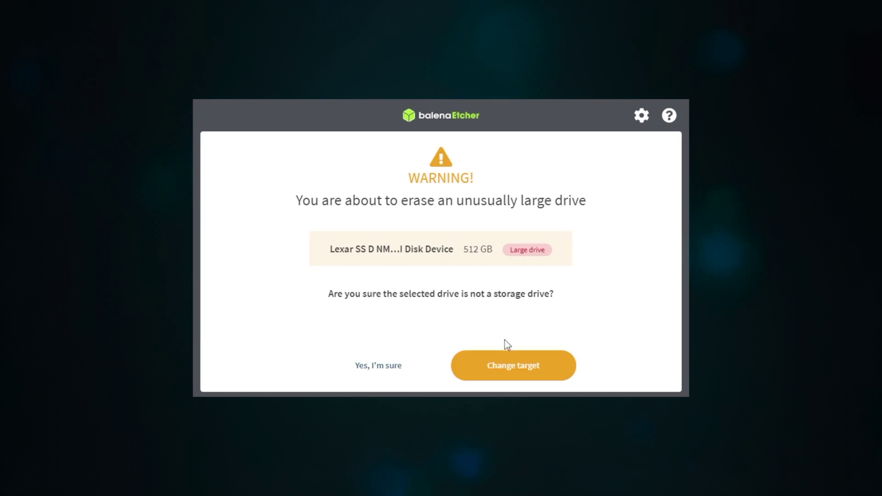
click(390, 367)
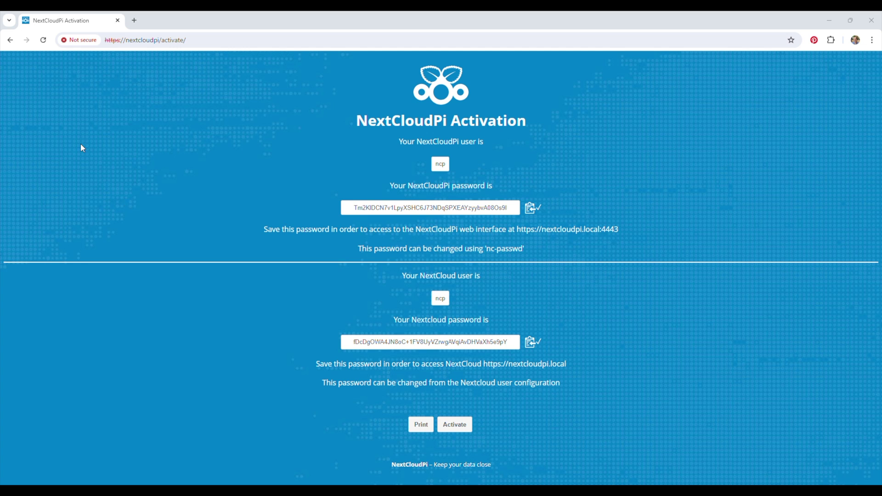
Step: Activate NextCloudPi and sign in at nextcloudpi:4443 with username ncp and the NextCloudPi password
click(455, 424)
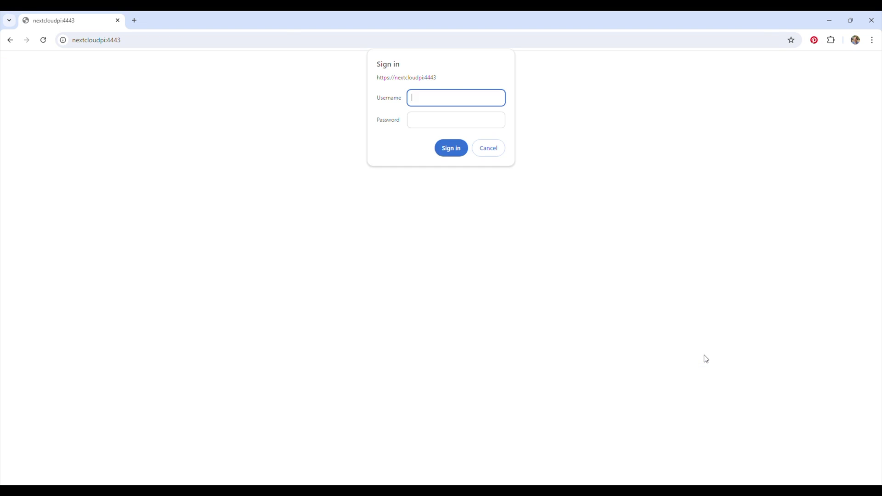
text(ncp)
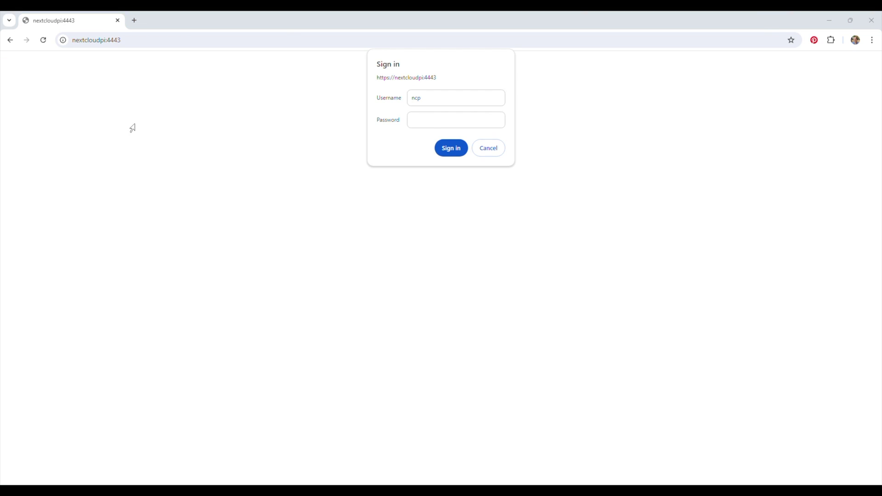
key(Tab)
key(ctrl+v)
key(Return)
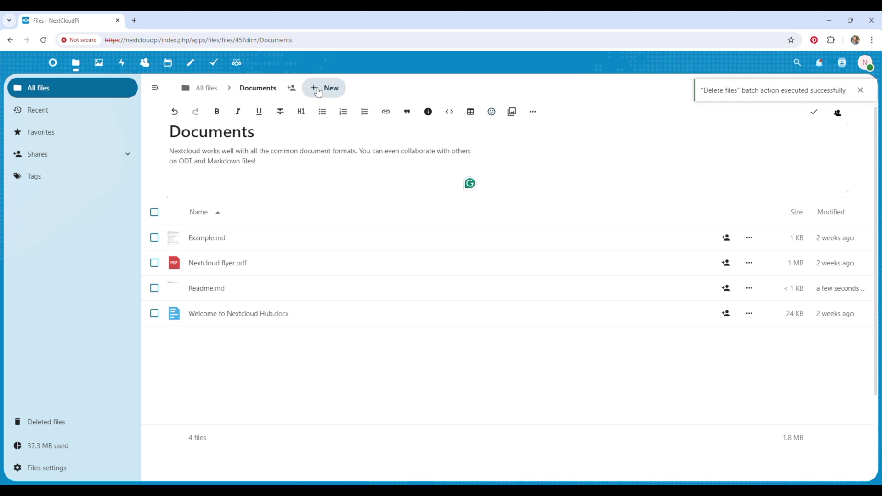
Step: Upload the video Mini ITX Computer Short.mov to the Documents folder and open it
click(316, 89)
click(327, 115)
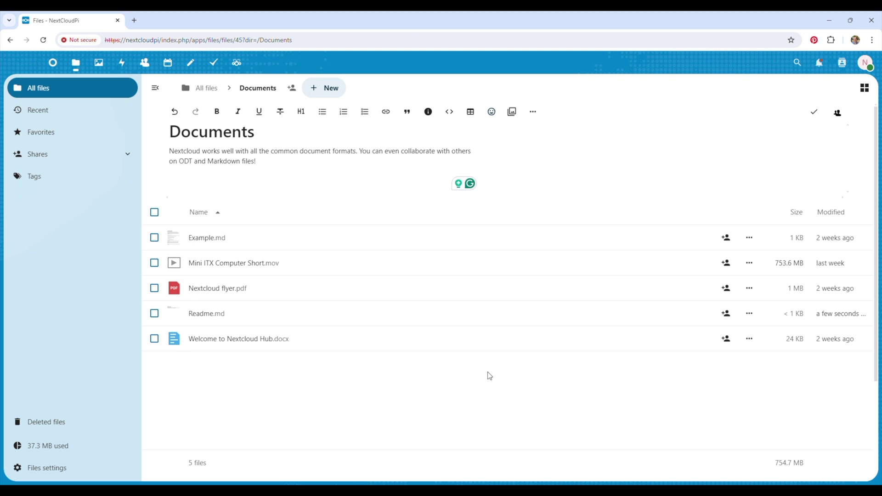
click(333, 262)
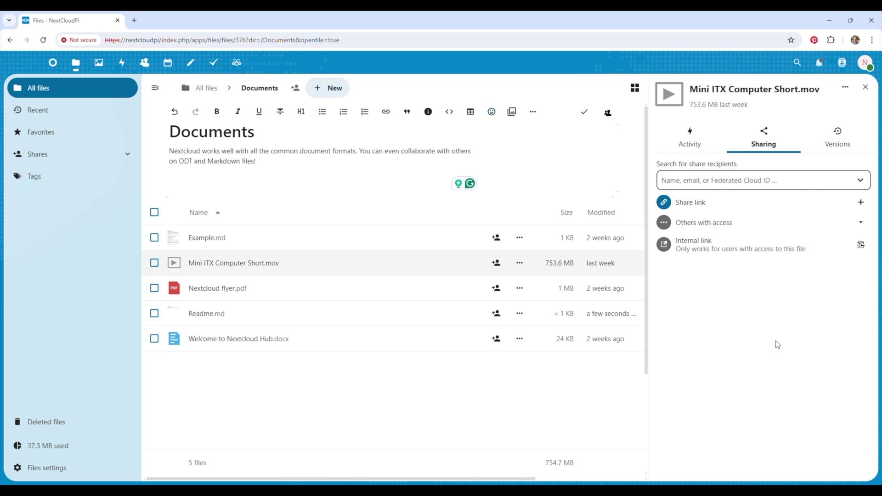
key(Delete)
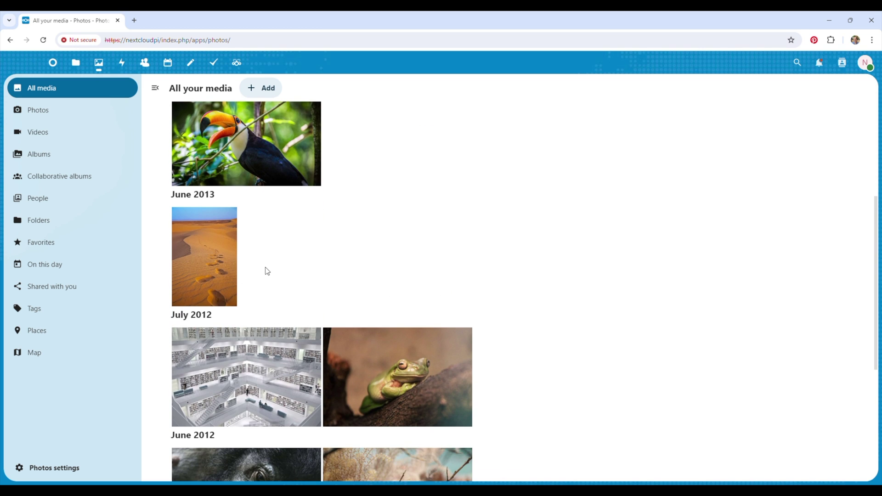
Step: View the toucan photo and other pictures in the media library, and open the contacts page
click(259, 153)
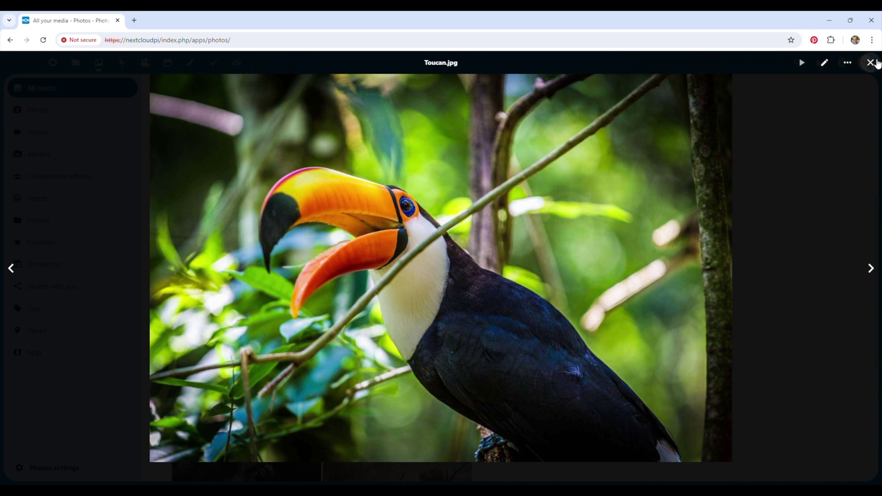
click(871, 64)
scroll(508, 293, down, 3)
click(407, 225)
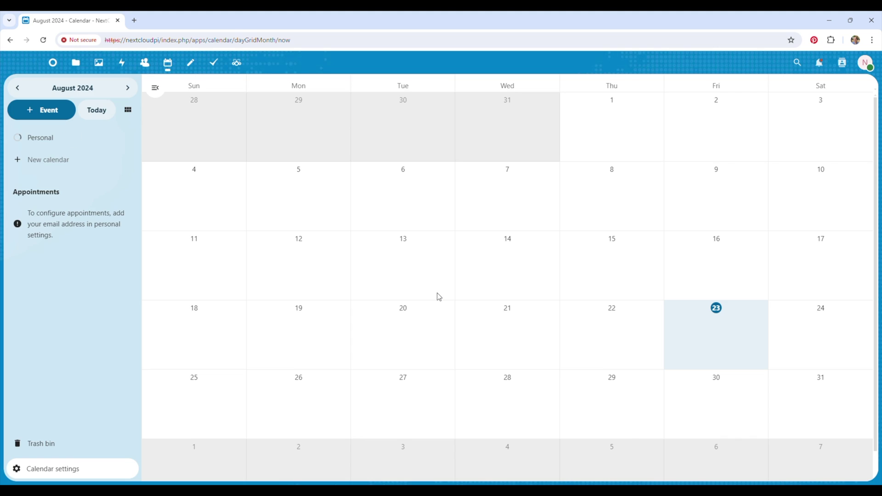
click(147, 63)
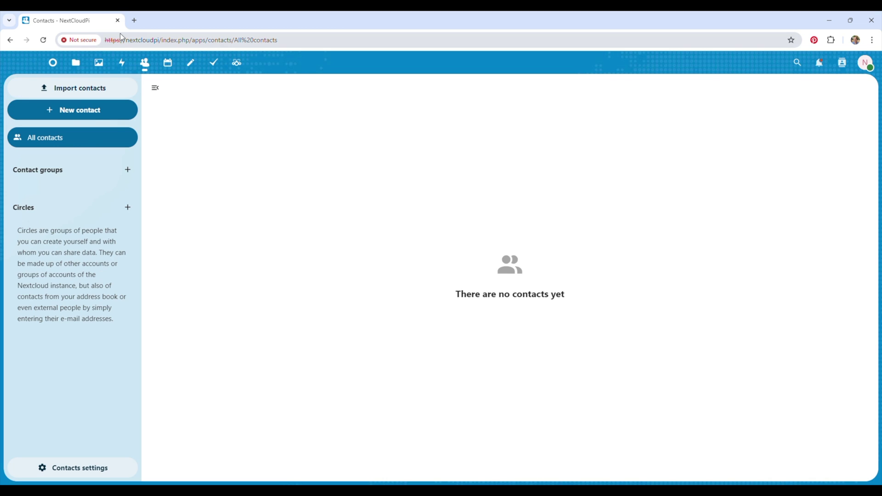
Step: Add the Notes and Upcoming tasks widgets to the dashboard
click(77, 62)
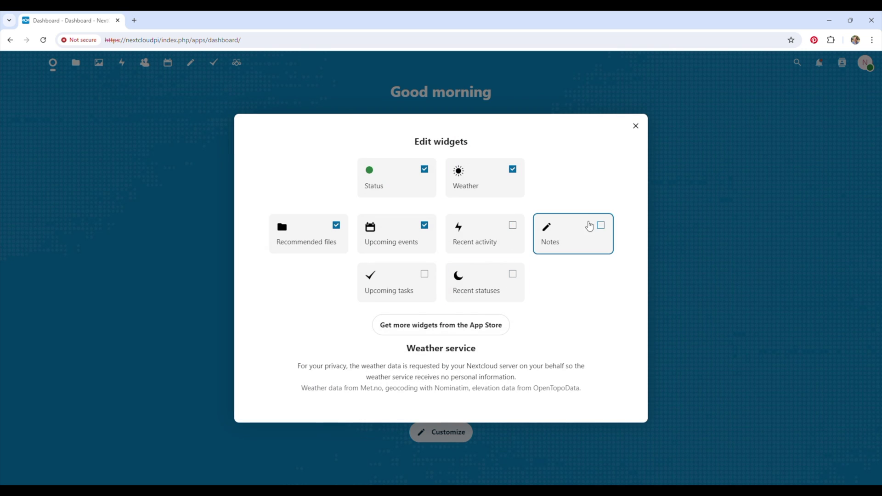
click(602, 226)
click(425, 274)
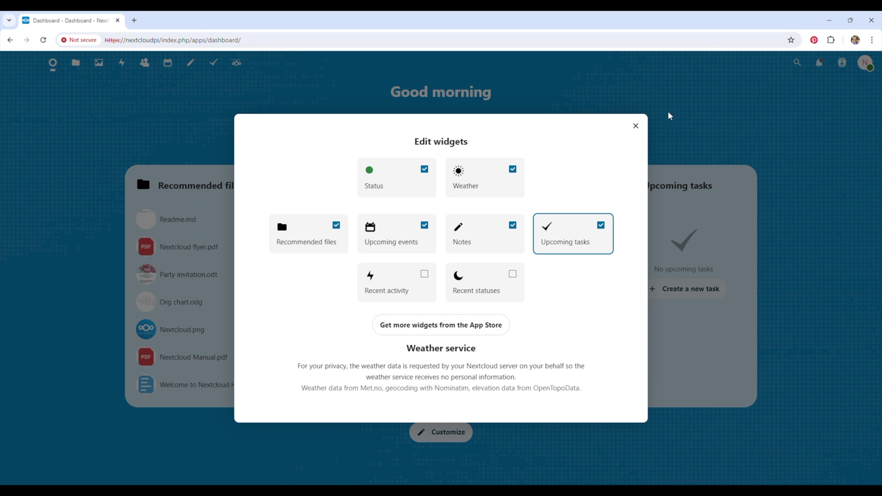
click(636, 125)
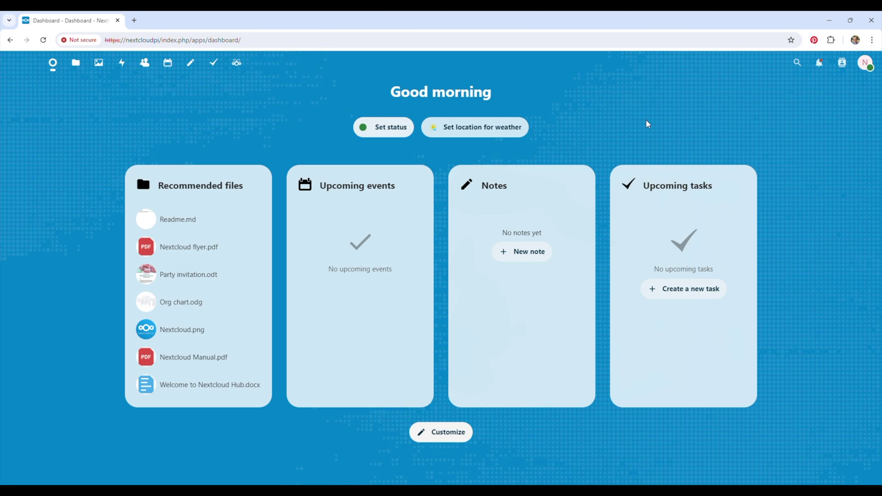
Step: Set the dashboard's weather location to the custom address "sydney"
click(498, 128)
click(481, 194)
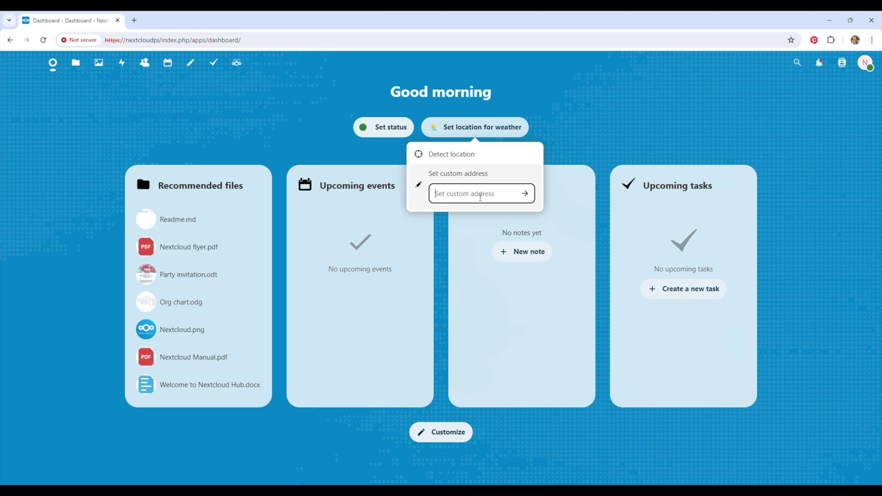
text(sydney)
click(528, 197)
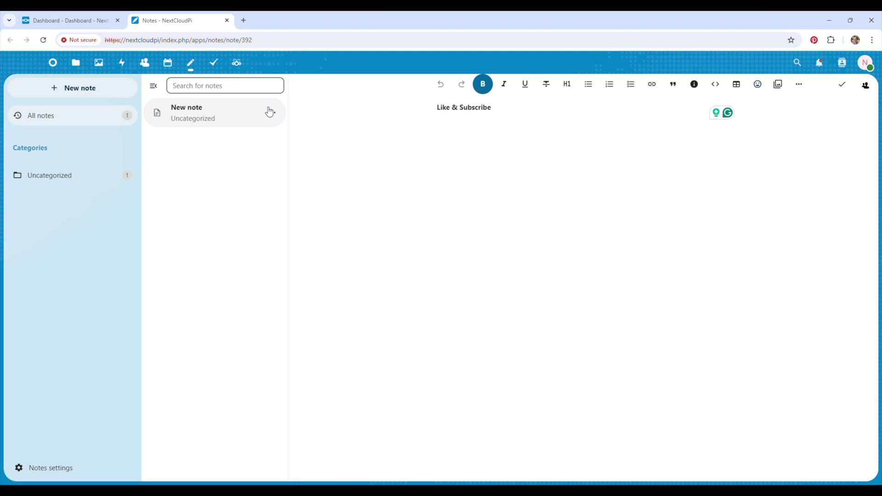
Step: Rename the new note to "Like & Subscribe" and return to the dashboard
click(272, 113)
click(269, 210)
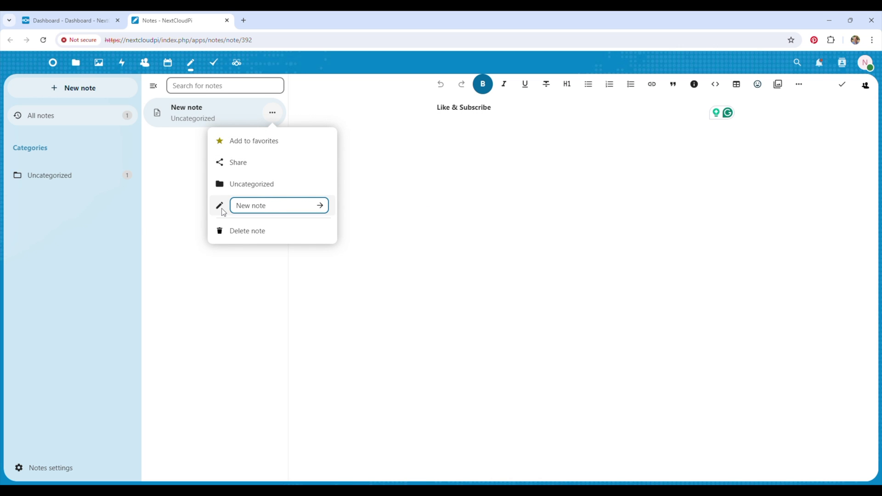
key(BackSpace)
key(BackSpace)
key(BackSpace)
text(Like & Subscribe)
click(320, 205)
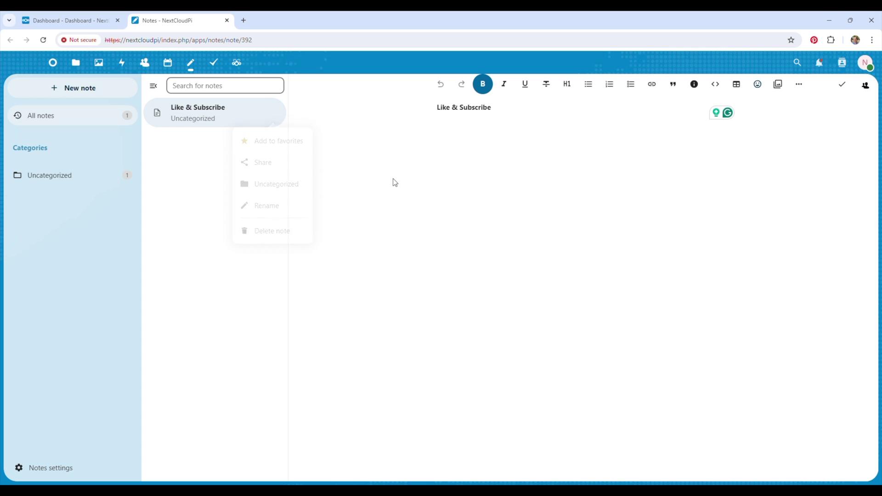
click(54, 63)
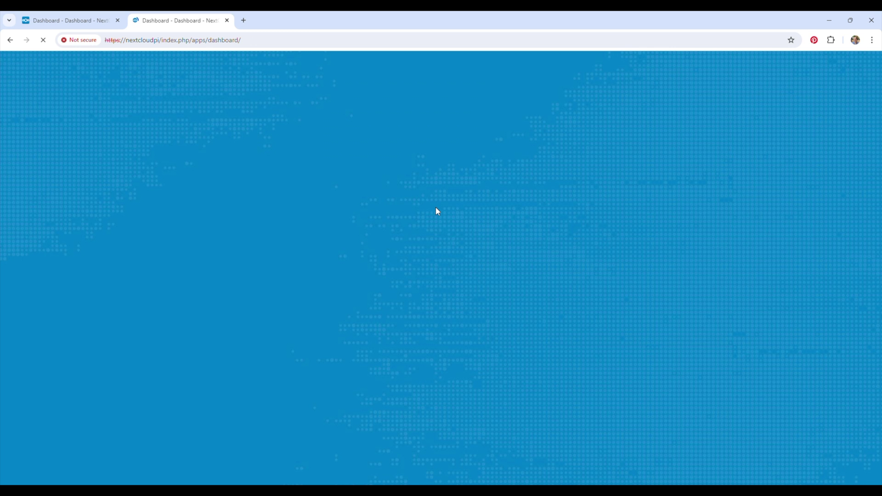